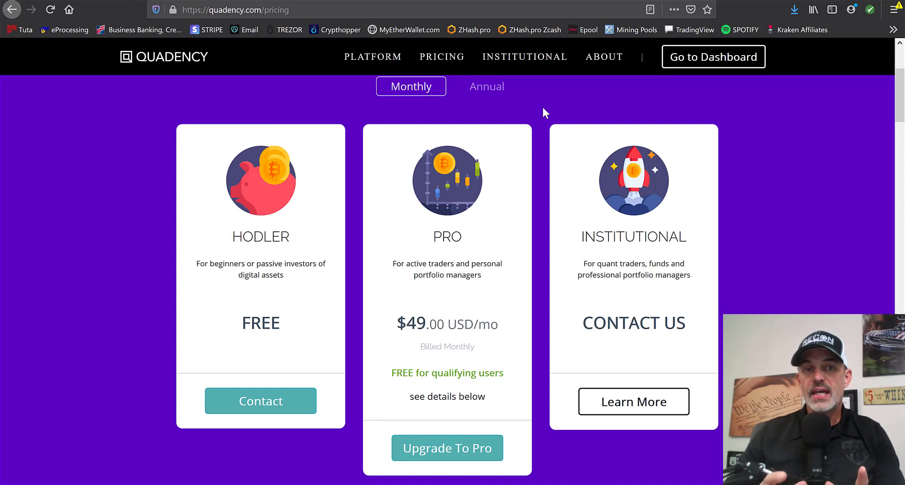
Highlight the HODLER plan's FREE price and the Binance and KuCoin bonus offers
{"action": "double_click", "coordinate": [218, 329]}
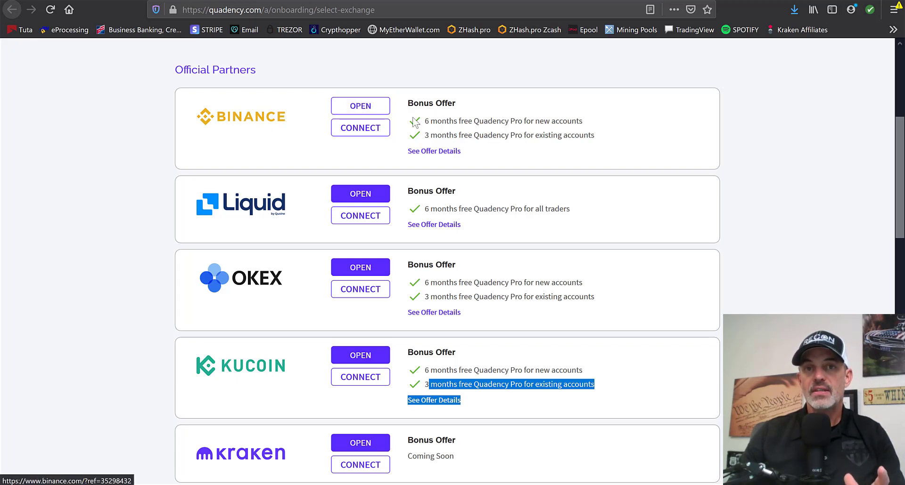
{"action": "left_click_drag", "start_coordinate": [424, 121], "coordinate": [584, 118]}
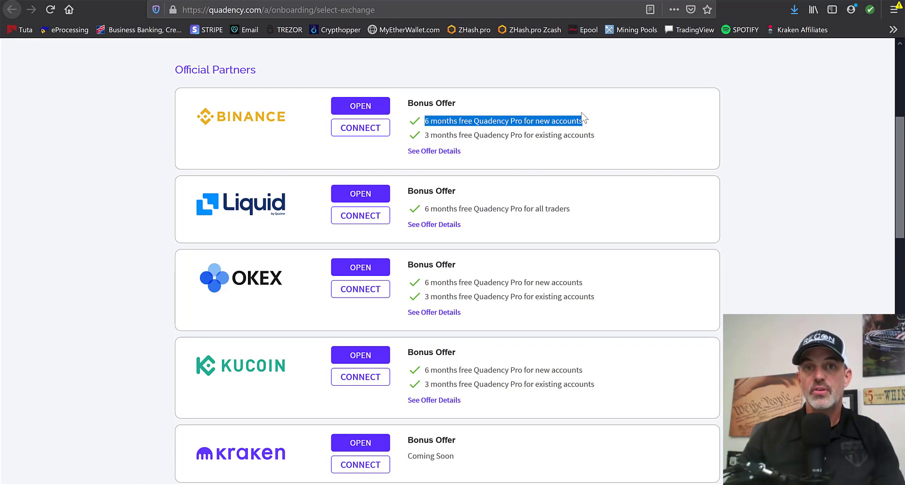
{"action": "left_click", "coordinate": [751, 265]}
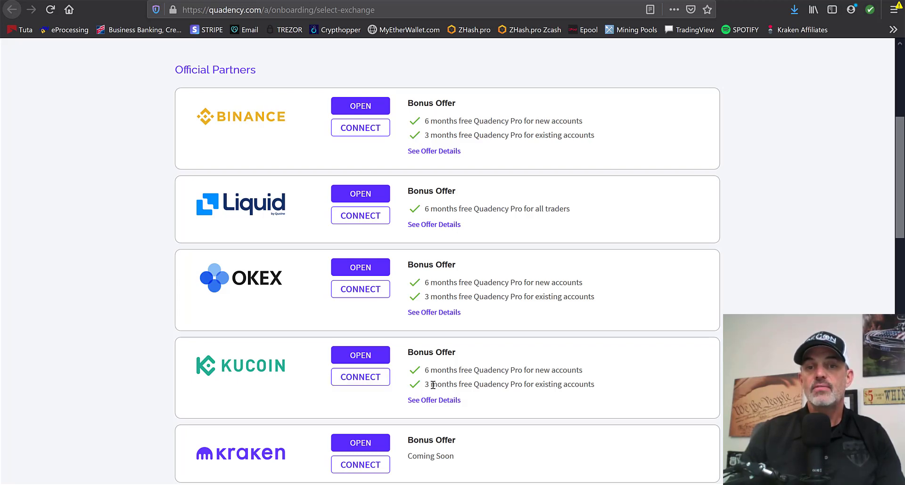
{"action": "left_click_drag", "start_coordinate": [433, 385], "coordinate": [549, 387]}
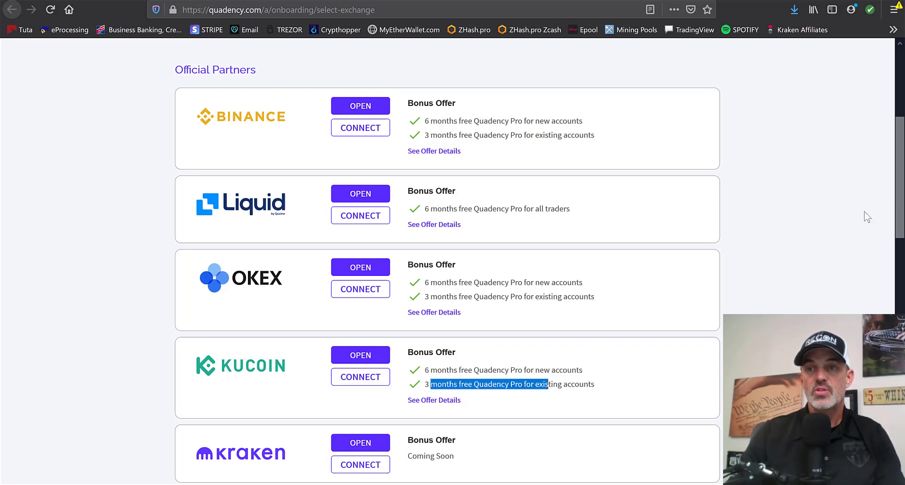
{"action": "scroll", "coordinate": [749, 227], "scroll_direction": "down", "scroll_amount": 9}
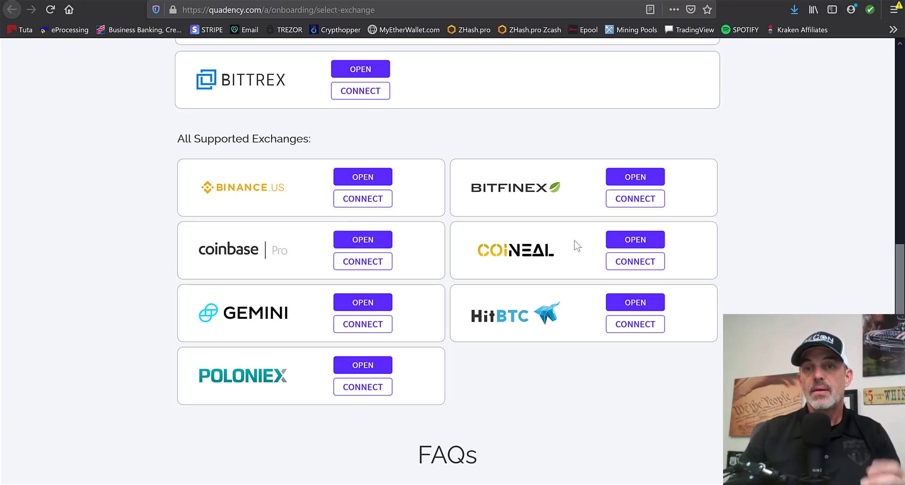
{"action": "mouse_move", "coordinate": [899, 261]}
{"action": "left_mouse_down"}
{"action": "mouse_move", "coordinate": [898, 195]}
{"action": "mouse_move", "coordinate": [899, 259]}
{"action": "left_mouse_up"}
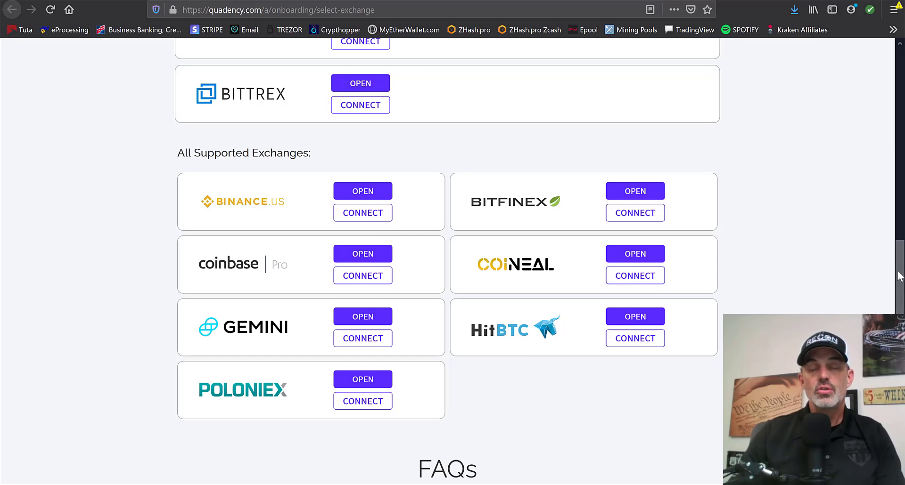
{"action": "left_click_drag", "start_coordinate": [899, 277], "coordinate": [772, 150]}
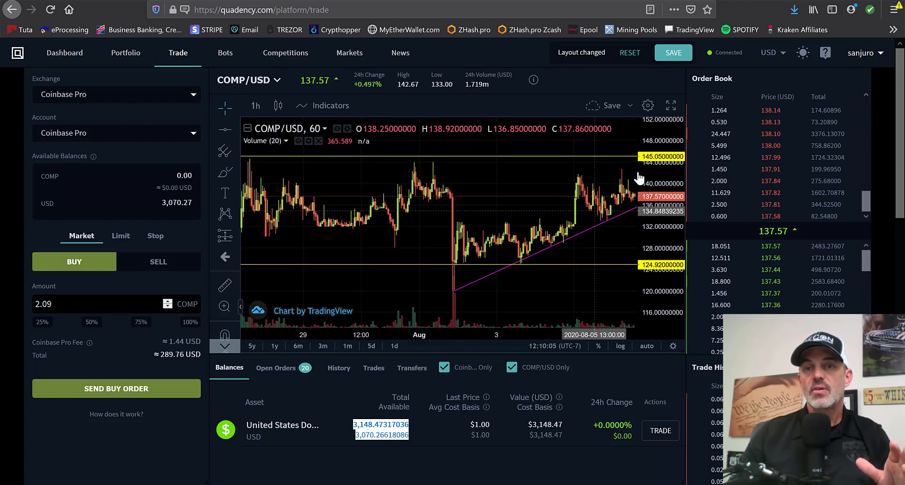
Move the upper yellow price line on the COMP/USD chart to 145.05
{"action": "left_click", "coordinate": [625, 159]}
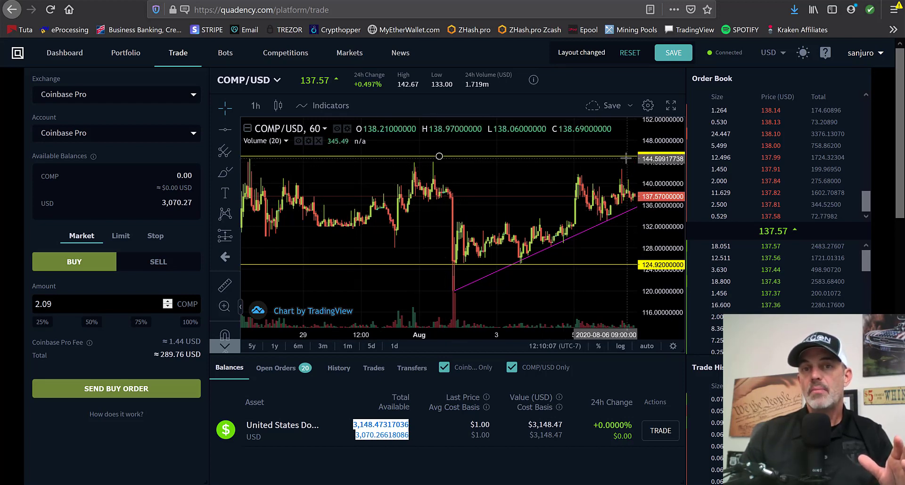
{"action": "left_click_drag", "start_coordinate": [626, 164], "coordinate": [627, 161]}
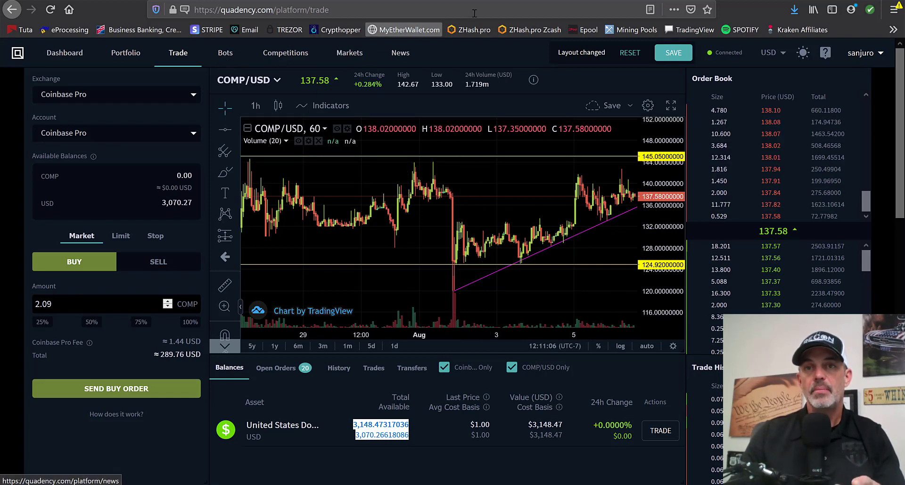
{"action": "left_click", "coordinate": [241, 61]}
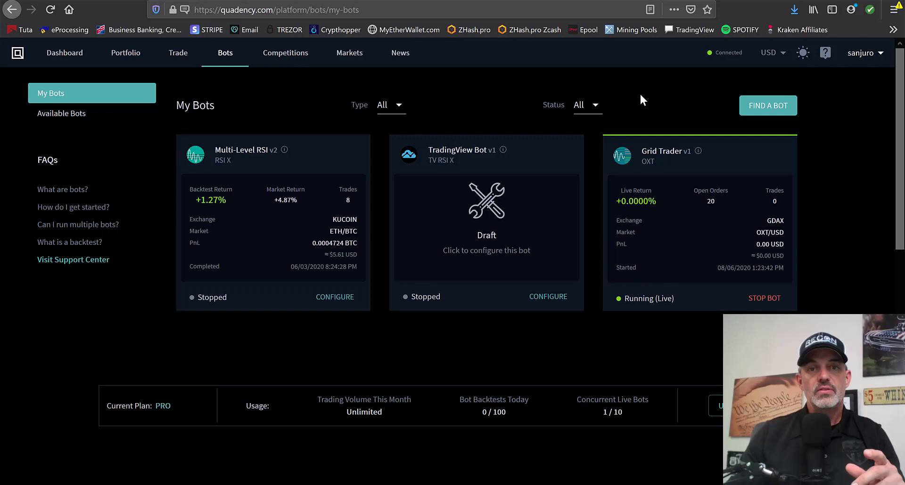
{"action": "left_click", "coordinate": [764, 110]}
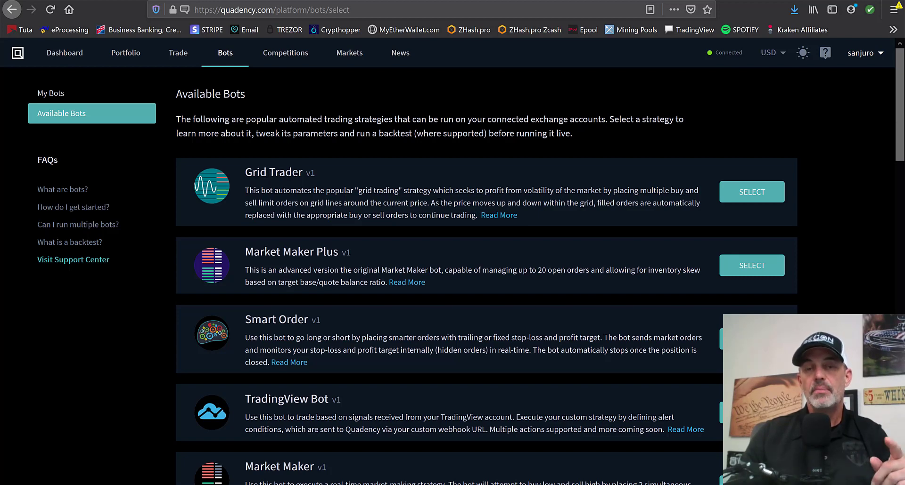
{"action": "left_click", "coordinate": [754, 198]}
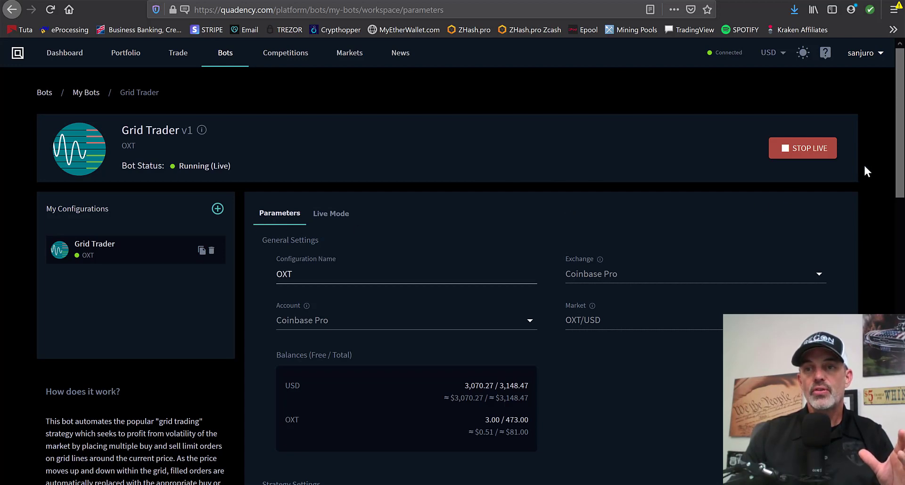
{"action": "mouse_move", "coordinate": [892, 147]}
{"action": "left_mouse_down"}
{"action": "mouse_move", "coordinate": [897, 160]}
{"action": "mouse_move", "coordinate": [897, 141]}
{"action": "left_mouse_up"}
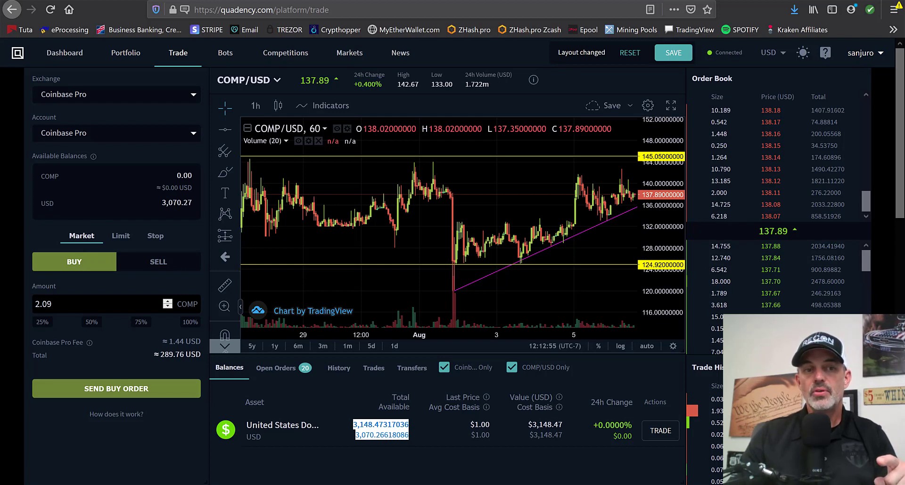
Submit the 2.09 COMP market buy and highlight the new COMP holding and remaining USD totals
{"action": "left_click", "coordinate": [114, 393]}
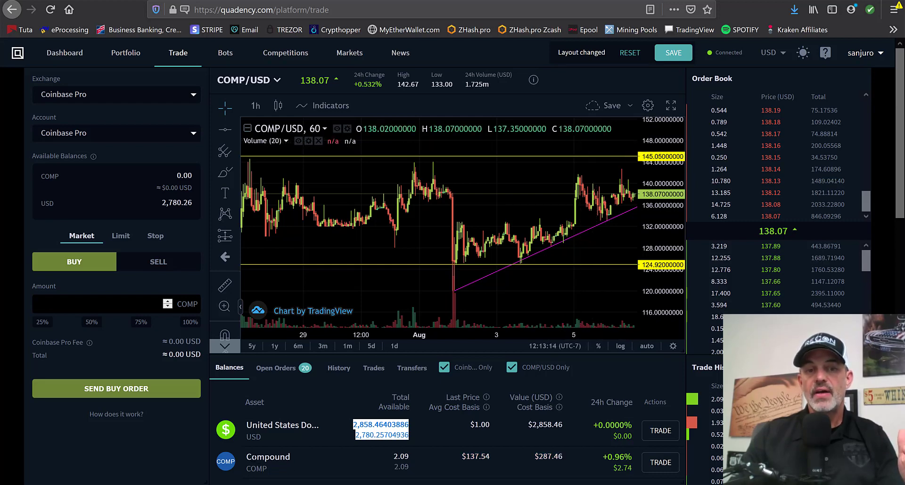
{"action": "left_click_drag", "start_coordinate": [251, 457], "coordinate": [303, 458]}
{"action": "left_click", "coordinate": [380, 457]}
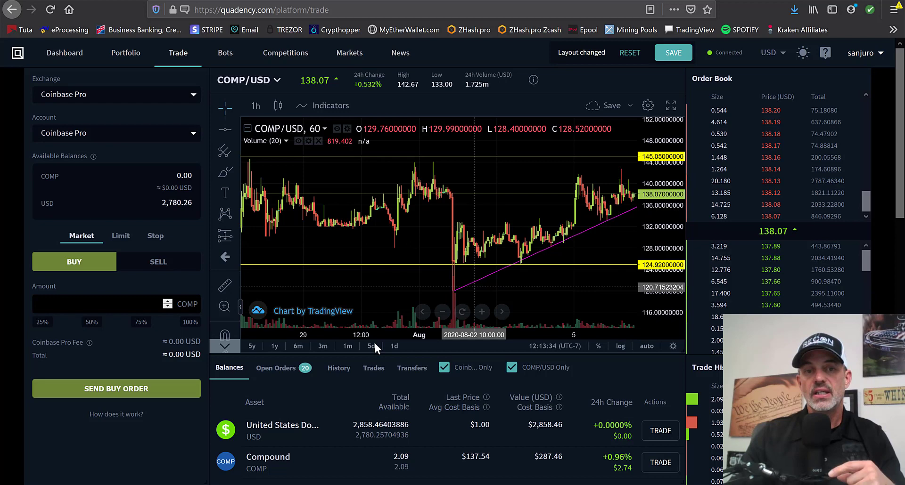
{"action": "mouse_move", "coordinate": [351, 420]}
{"action": "left_mouse_down"}
{"action": "mouse_move", "coordinate": [421, 430]}
{"action": "mouse_move", "coordinate": [363, 424]}
{"action": "left_mouse_up"}
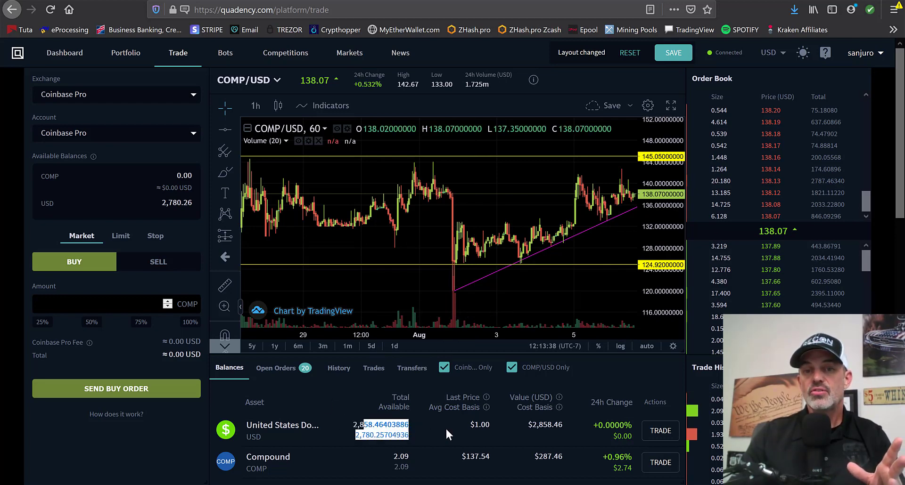
{"action": "left_click", "coordinate": [448, 427]}
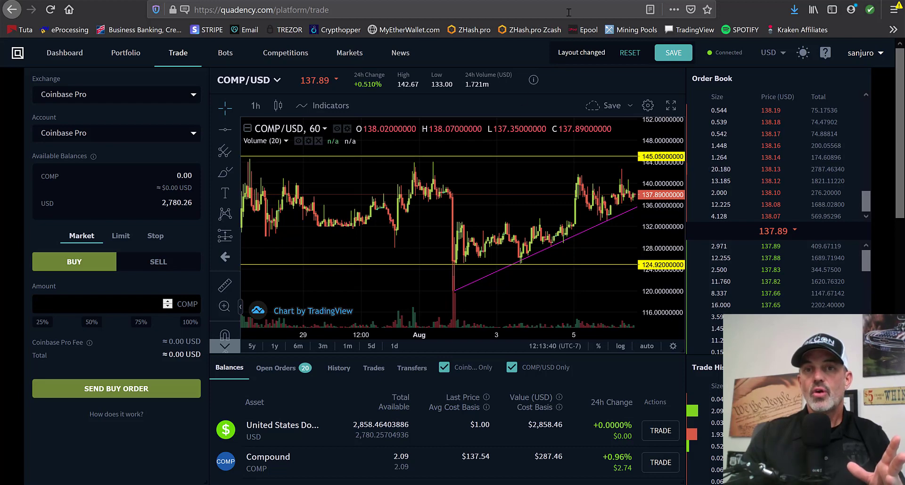
Rename the bot configuration to COMP and switch its market to COMP/USD
{"action": "key", "text": "ctrl+Tab"}
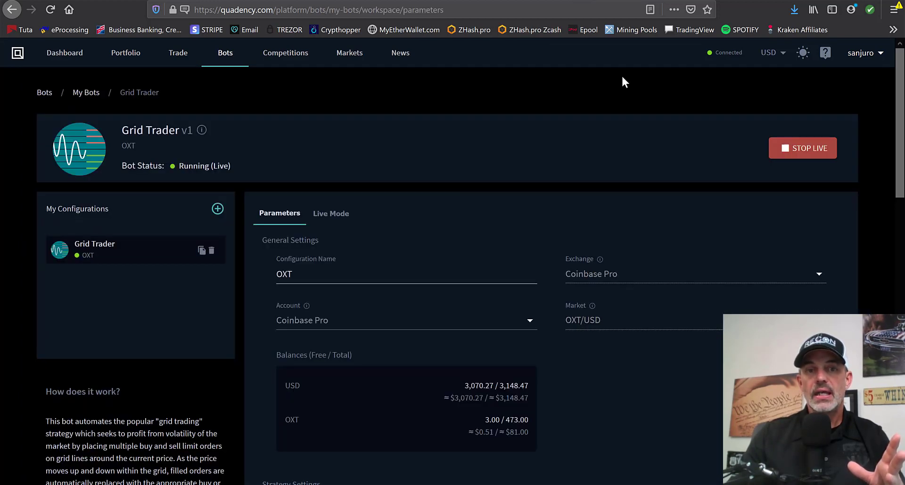
{"action": "left_click_drag", "start_coordinate": [321, 267], "coordinate": [246, 264]}
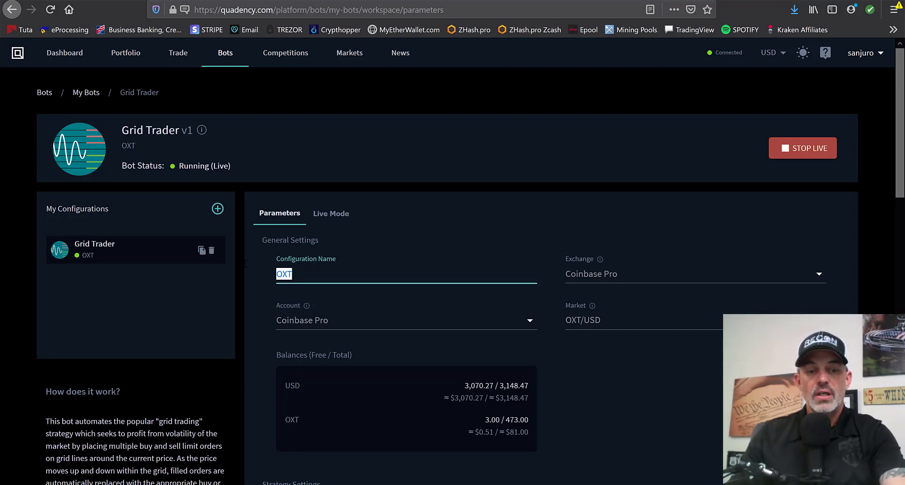
{"action": "type", "text": "COMP"}
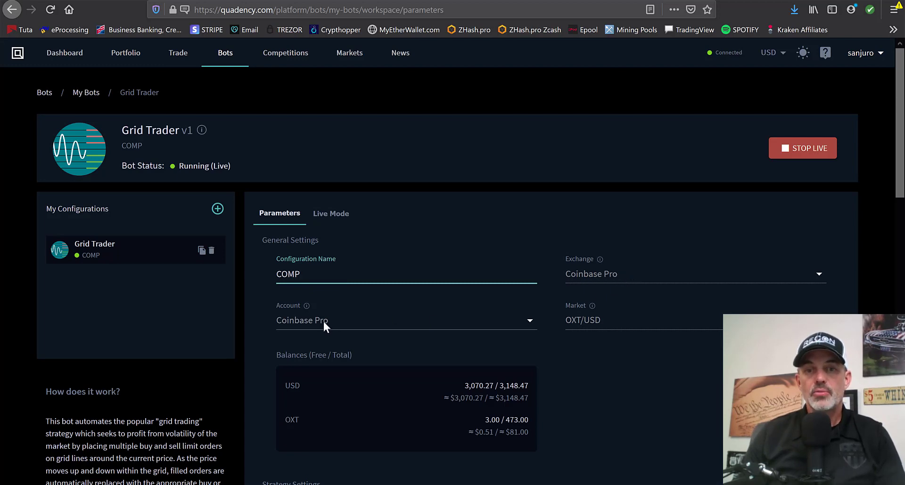
{"action": "left_click", "coordinate": [616, 321]}
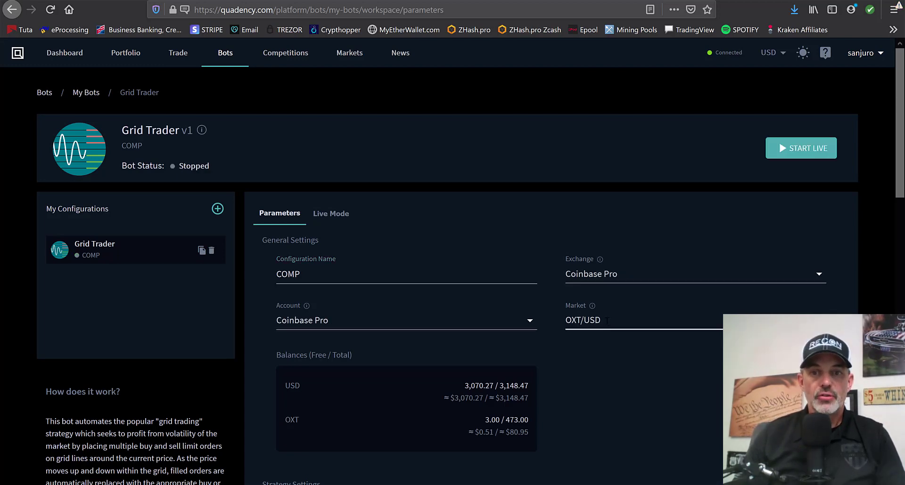
{"action": "left_click", "coordinate": [568, 322]}
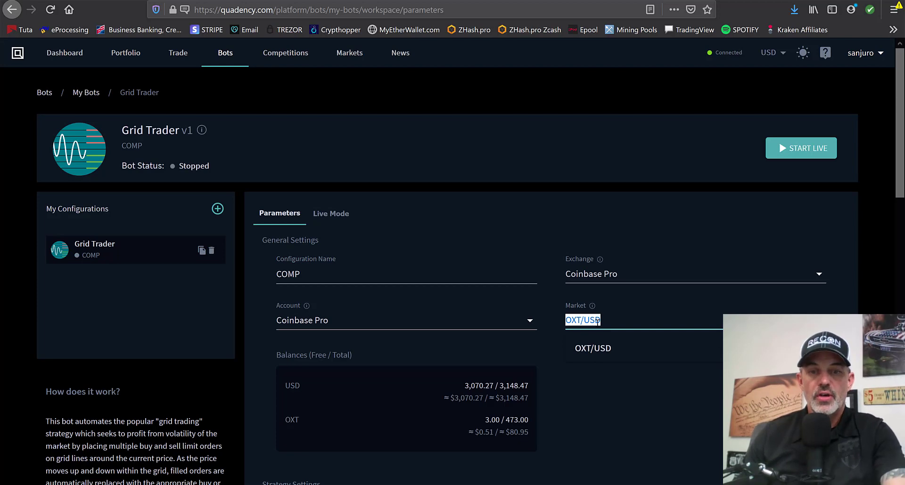
{"action": "type", "text": "C"}
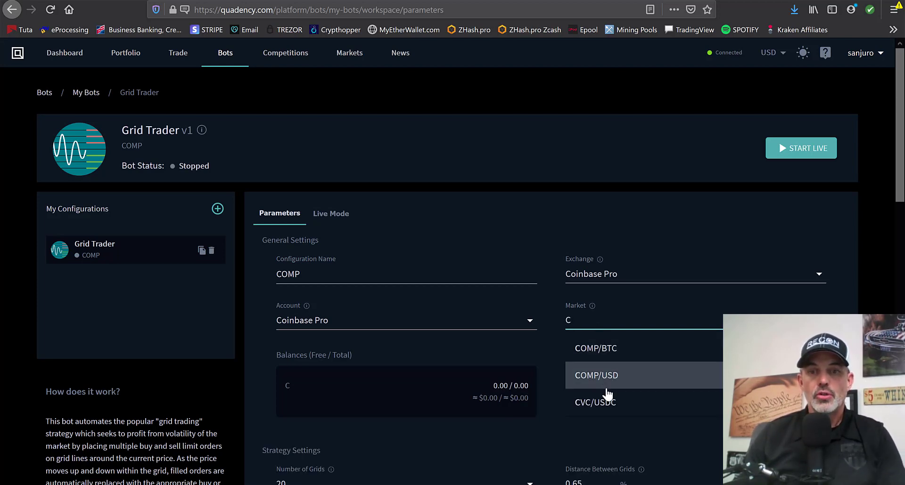
{"action": "left_click", "coordinate": [606, 379]}
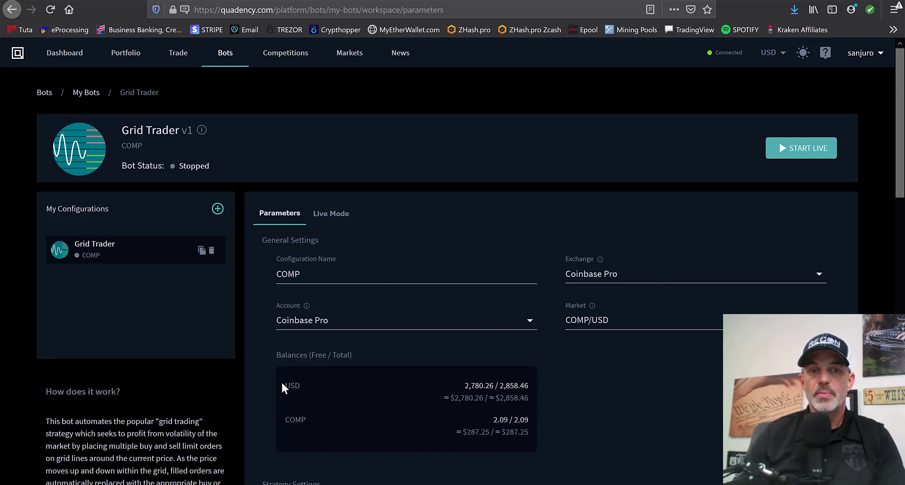
Highlight the available USD and COMP balances for the bot
{"action": "left_click_drag", "start_coordinate": [283, 388], "coordinate": [543, 396]}
{"action": "left_click", "coordinate": [415, 425]}
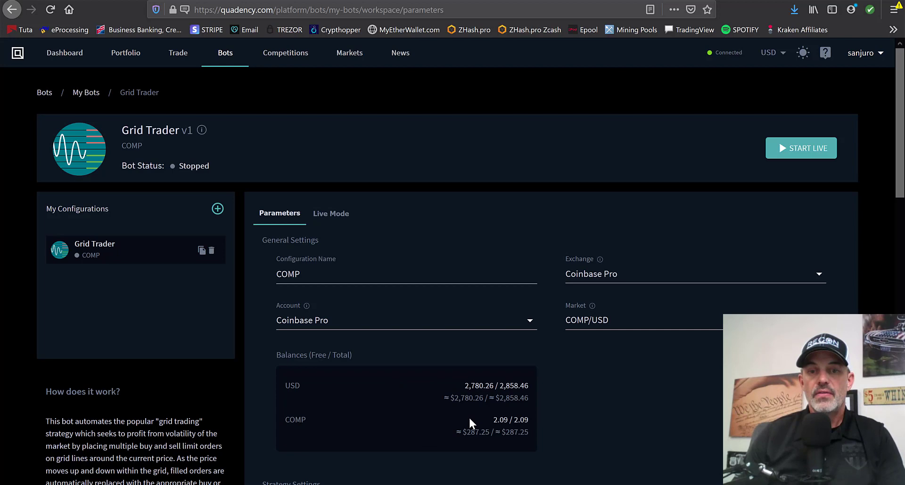
{"action": "left_click_drag", "start_coordinate": [545, 427], "coordinate": [555, 424]}
{"action": "left_click", "coordinate": [585, 424]}
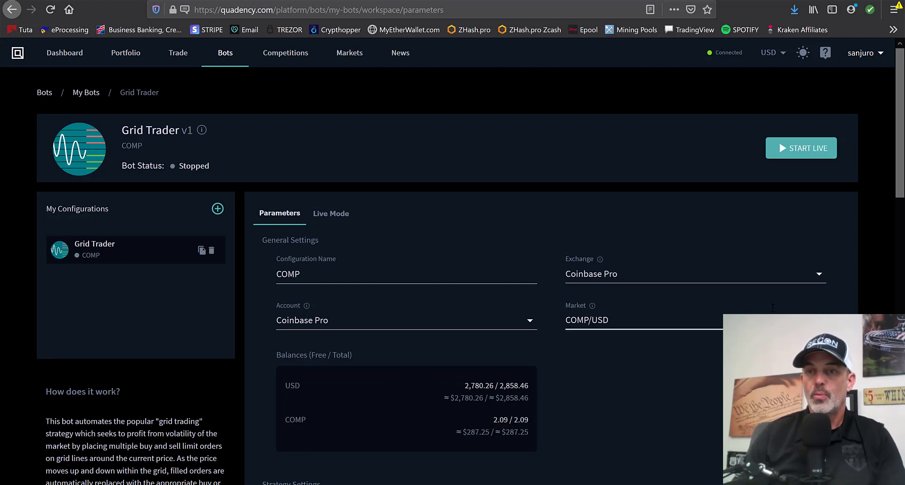
{"action": "left_click_drag", "start_coordinate": [898, 149], "coordinate": [898, 236]}
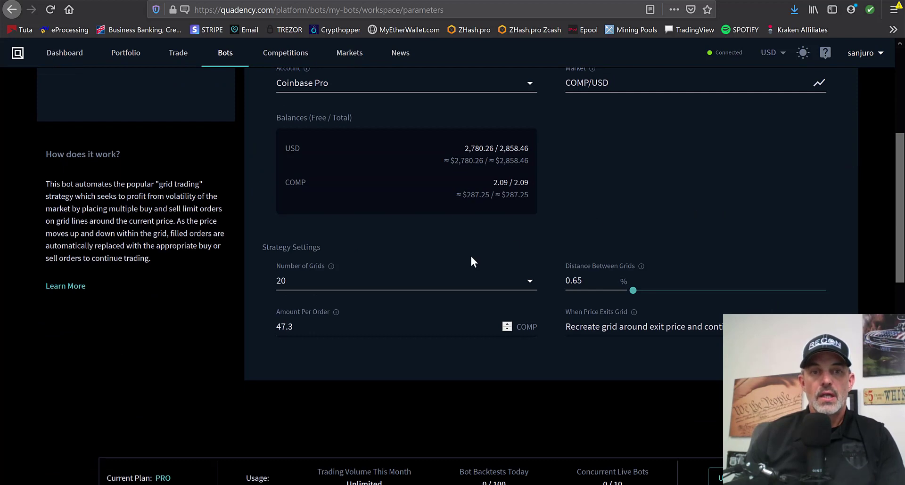
Keep 20 grids, set grid spacing to 0.79% and amount per order to .34 COMP
{"action": "left_click", "coordinate": [528, 285]}
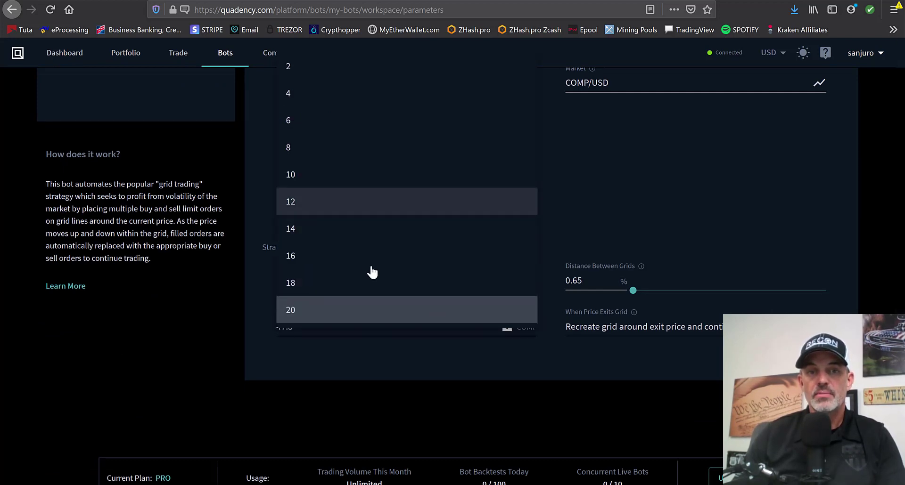
{"action": "left_click", "coordinate": [500, 311]}
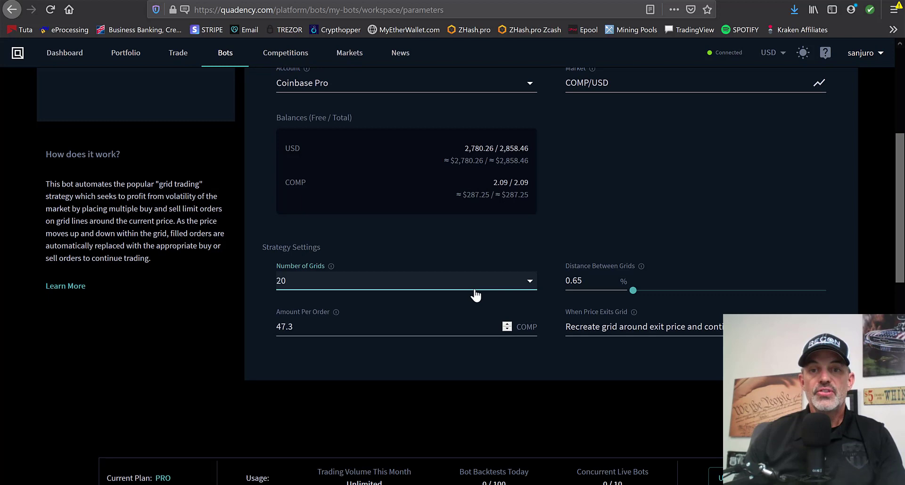
{"action": "left_click_drag", "start_coordinate": [571, 281], "coordinate": [594, 277]}
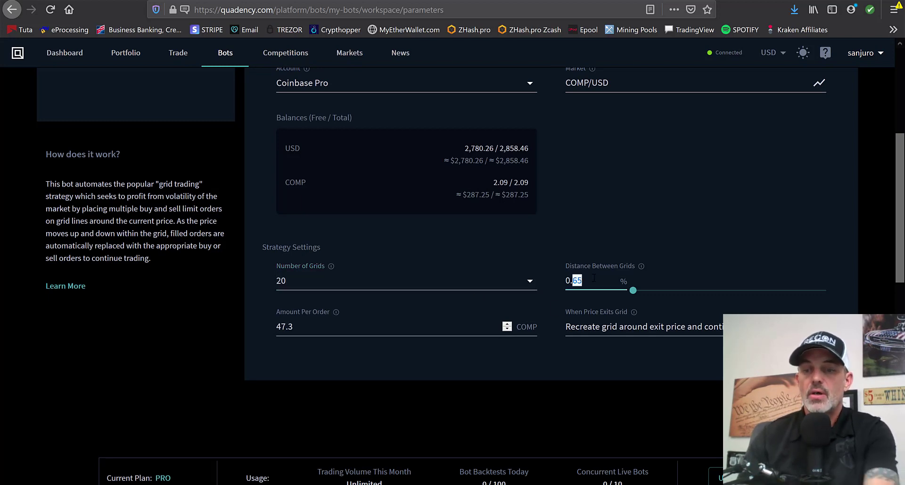
{"action": "type", "text": "79"}
{"action": "left_click", "coordinate": [310, 332]}
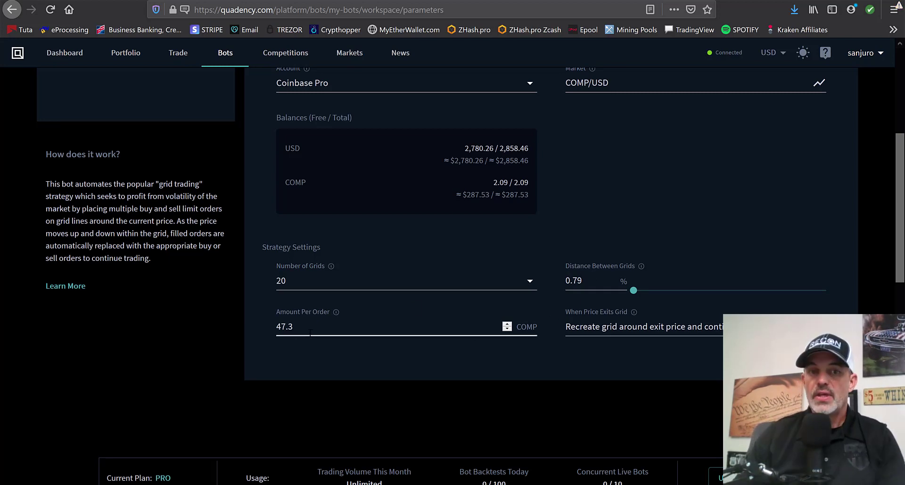
{"action": "left_click_drag", "start_coordinate": [306, 326], "coordinate": [261, 326]}
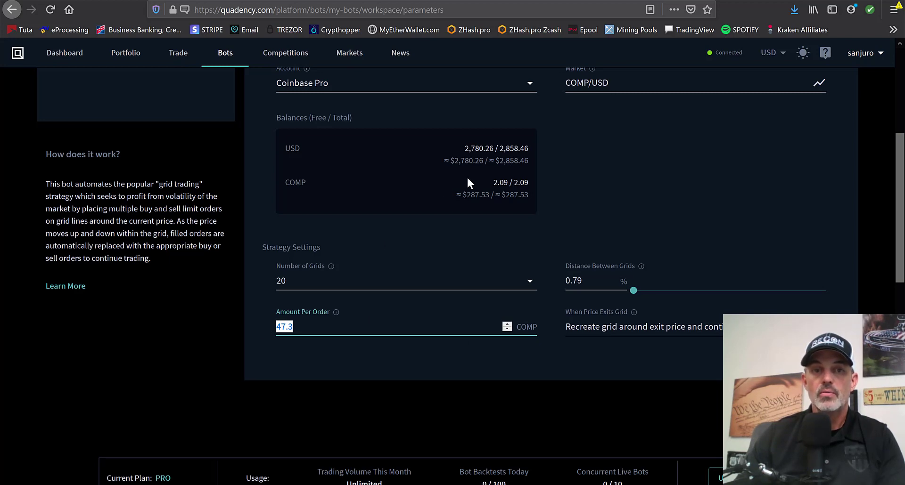
{"action": "key", "text": "BackSpace"}
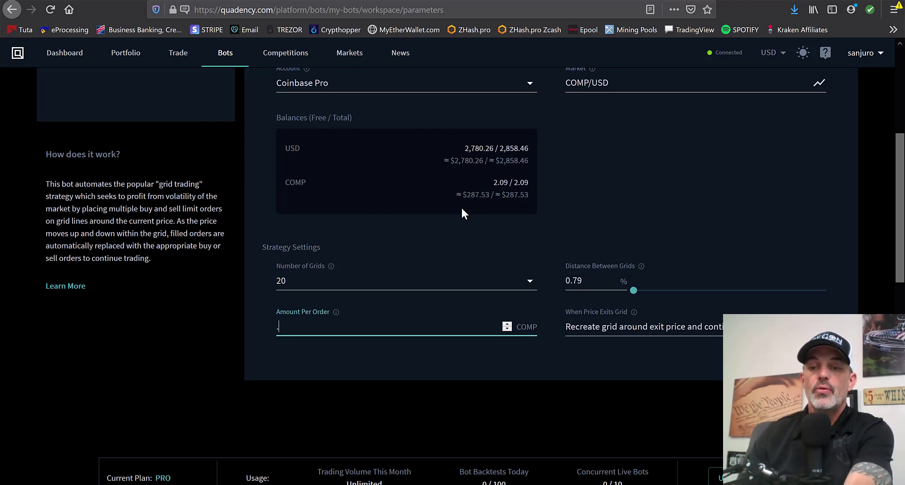
{"action": "type", "text": ".34"}
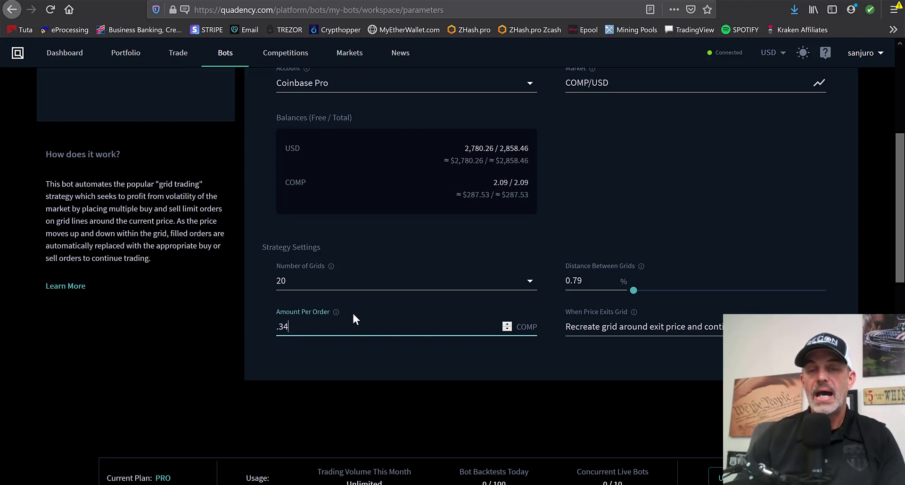
{"action": "left_click", "coordinate": [677, 310]}
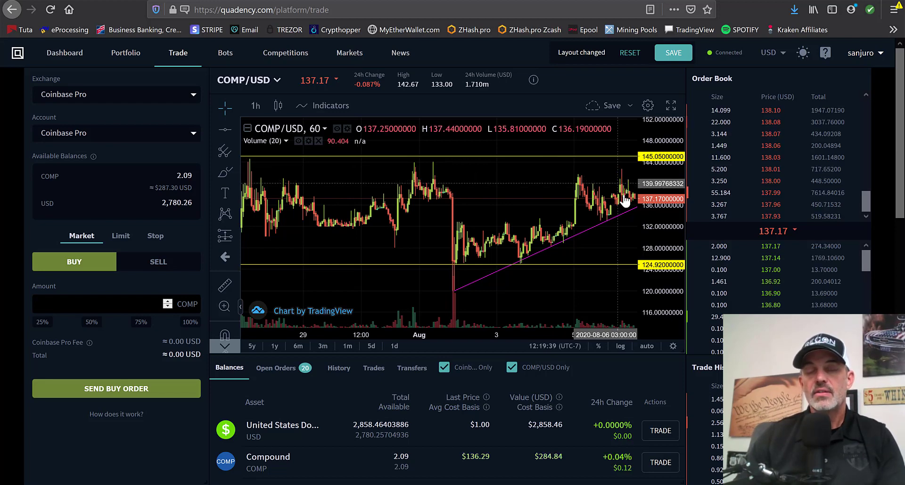
{"action": "left_click", "coordinate": [622, 156]}
{"action": "left_click", "coordinate": [624, 136]}
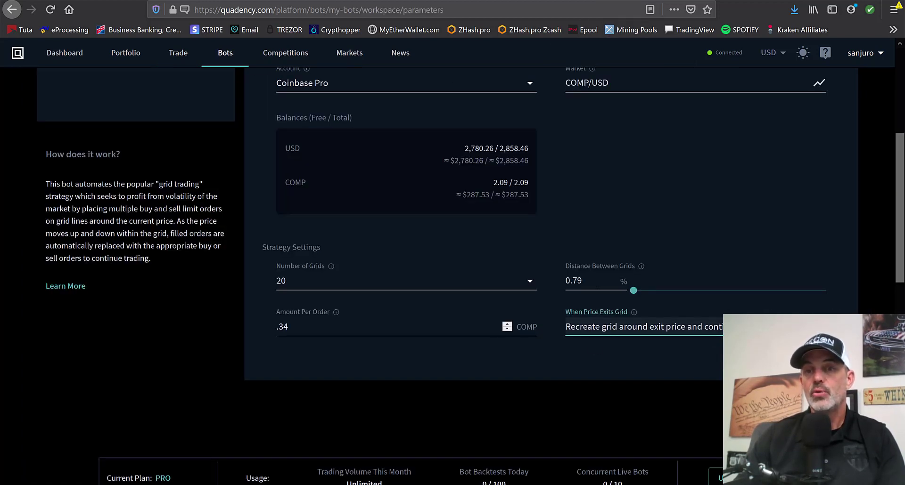
{"action": "left_click", "coordinate": [640, 327]}
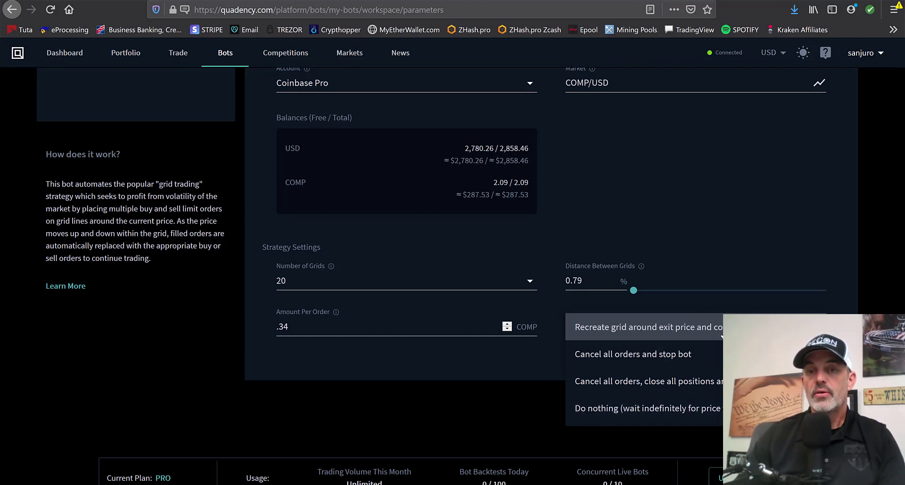
{"action": "left_click", "coordinate": [721, 336]}
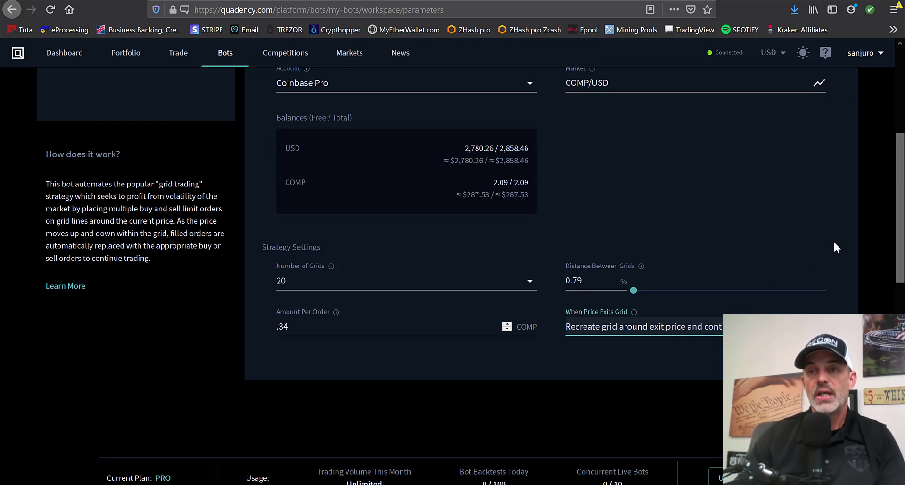
{"action": "left_click_drag", "start_coordinate": [901, 204], "coordinate": [899, 161]}
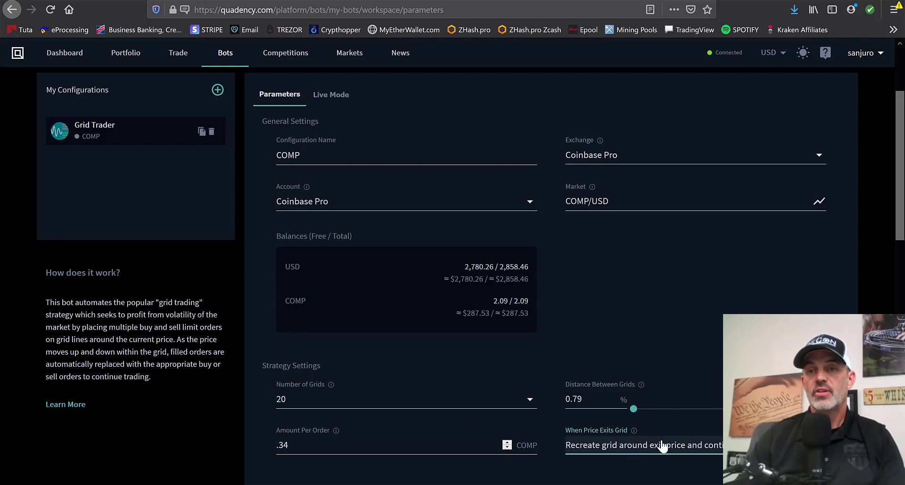
Start the COMP grid bot in live mode, confirming the Coinbase Pro account
{"action": "scroll", "coordinate": [882, 211], "scroll_direction": "down", "scroll_amount": 4}
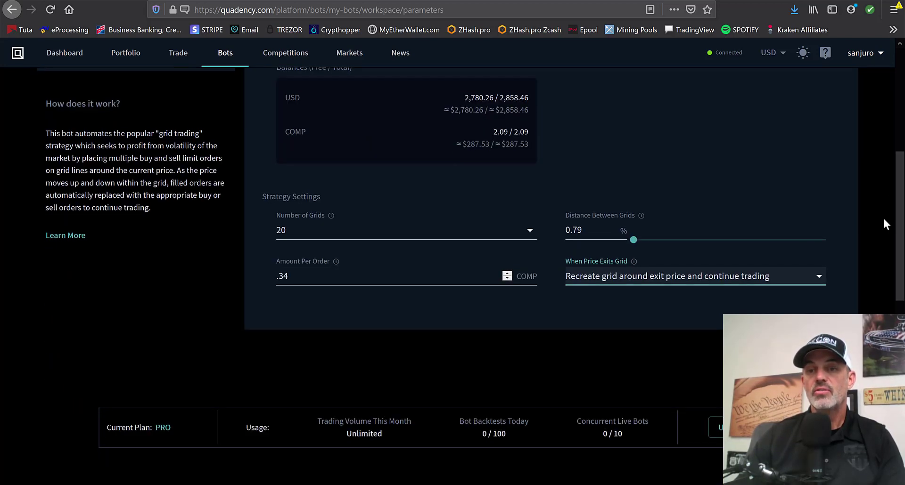
{"action": "scroll", "coordinate": [885, 145], "scroll_direction": "up", "scroll_amount": 5}
{"action": "scroll", "coordinate": [883, 127], "scroll_direction": "up", "scroll_amount": 1}
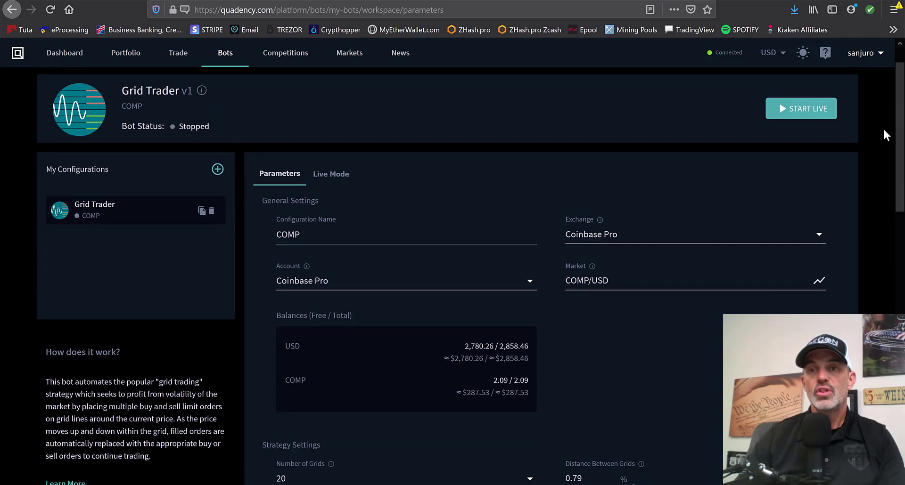
{"action": "left_click", "coordinate": [802, 113]}
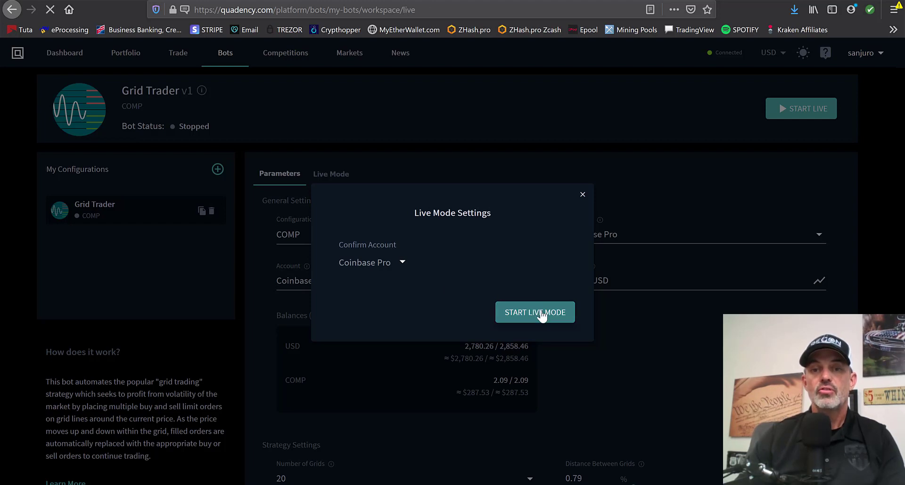
{"action": "left_click", "coordinate": [542, 316]}
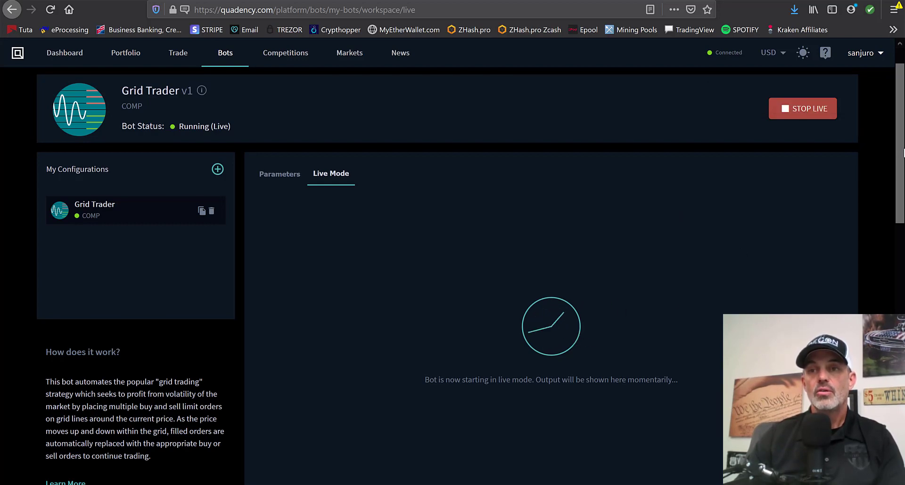
Rescale the Market Chart's price axis to fit all grid orders and pan to recent candles
{"action": "scroll", "coordinate": [889, 228], "scroll_direction": "down", "scroll_amount": 2}
{"action": "scroll", "coordinate": [890, 162], "scroll_direction": "down", "scroll_amount": 7}
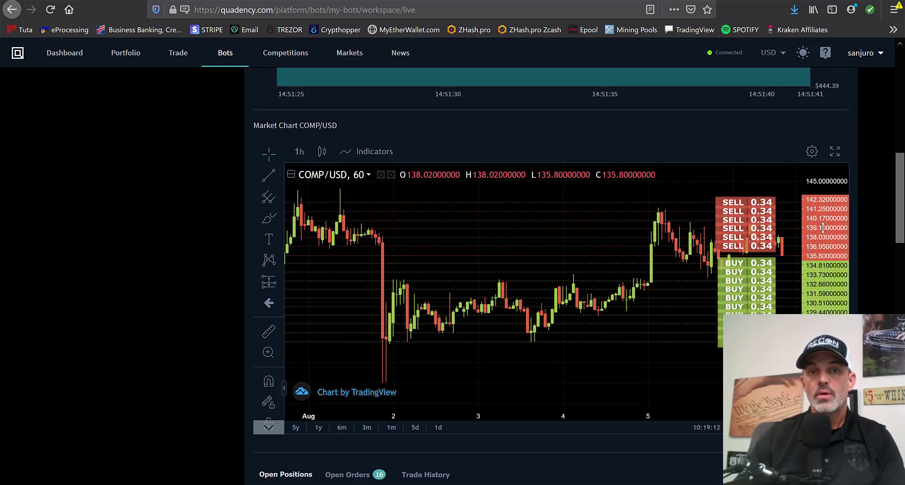
{"action": "left_click_drag", "start_coordinate": [816, 201], "coordinate": [817, 224]}
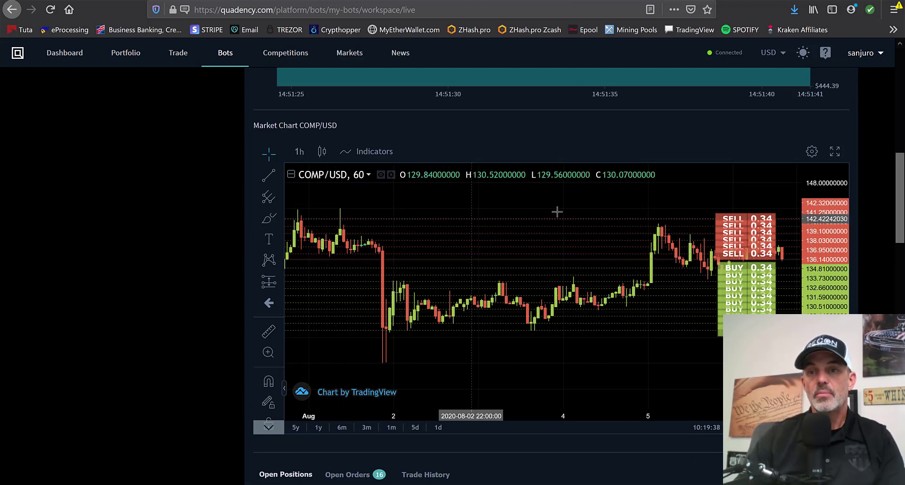
{"action": "left_click_drag", "start_coordinate": [671, 319], "coordinate": [561, 318]}
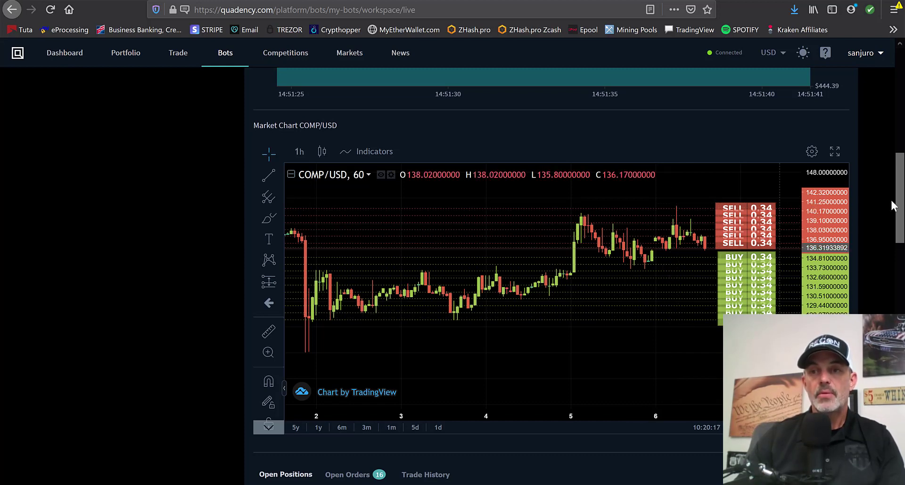
{"action": "left_click_drag", "start_coordinate": [896, 203], "coordinate": [803, 98]}
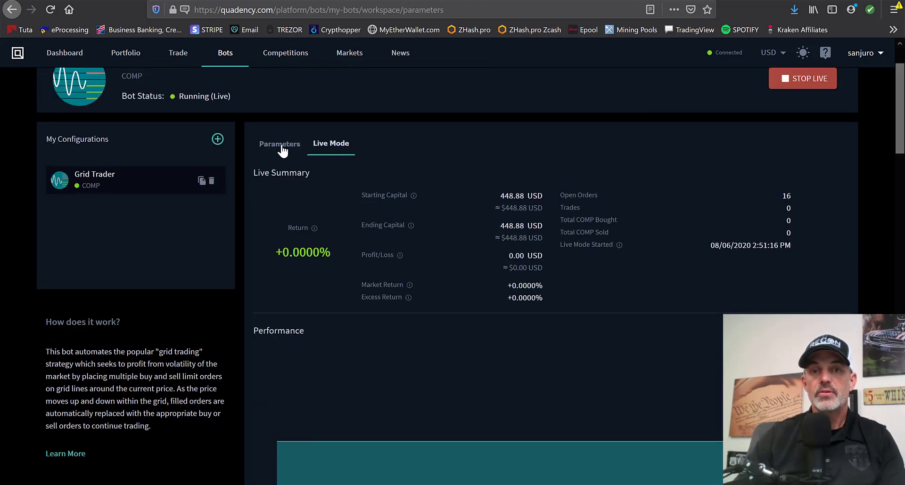
Highlight the 448.88 USD starting capital and 16 open orders, then scroll to the Market Chart
{"action": "left_click", "coordinate": [281, 145]}
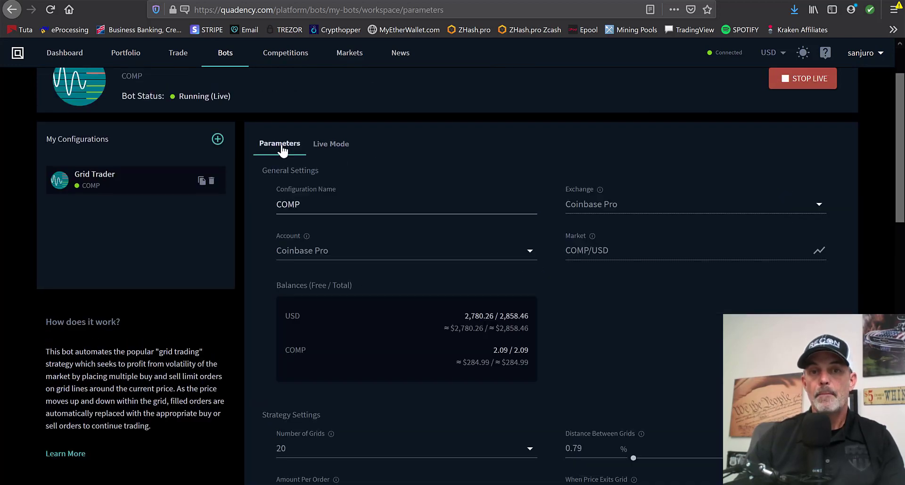
{"action": "left_click", "coordinate": [333, 145]}
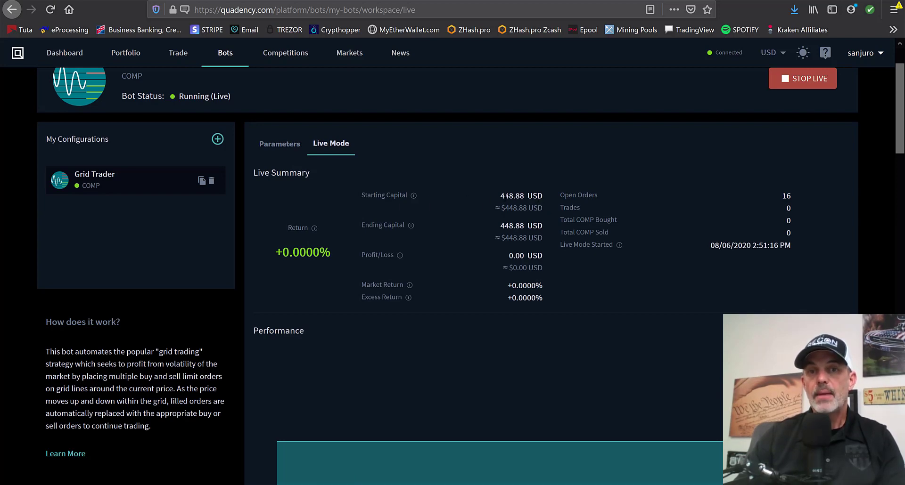
{"action": "left_click_drag", "start_coordinate": [500, 196], "coordinate": [540, 191]}
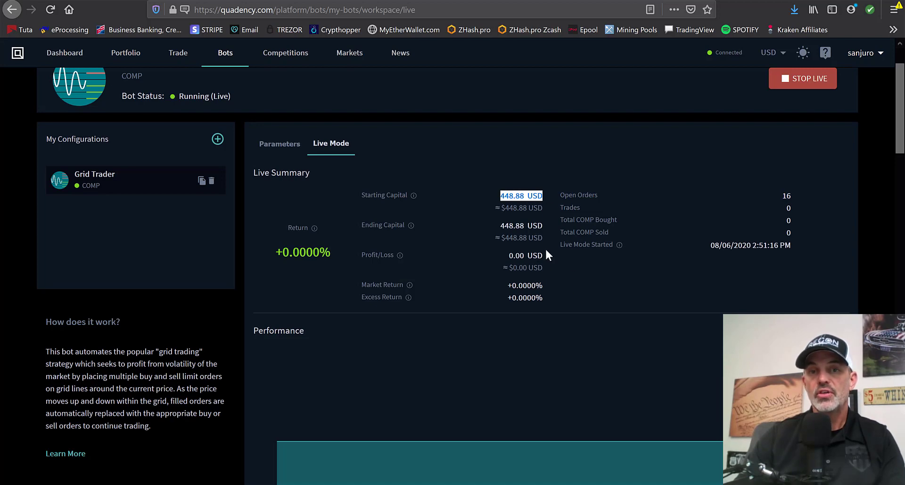
{"action": "left_click_drag", "start_coordinate": [598, 195], "coordinate": [565, 196]}
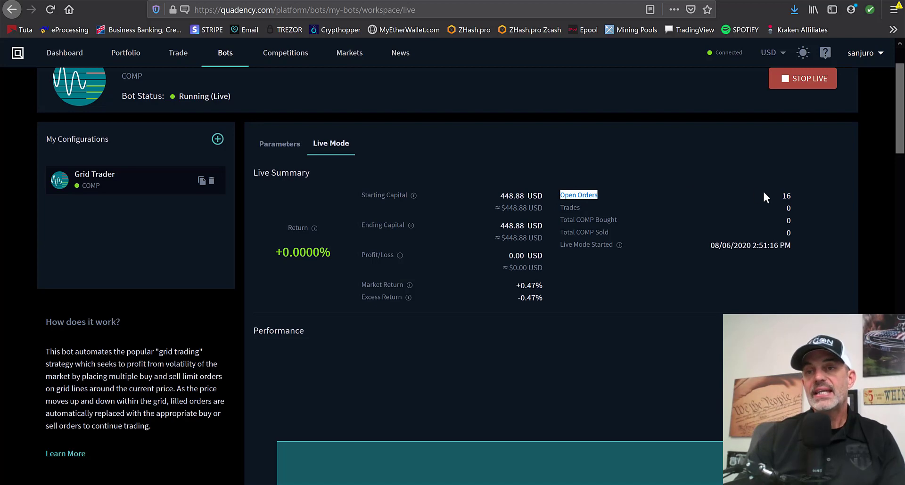
{"action": "left_click_drag", "start_coordinate": [780, 195], "coordinate": [812, 195]}
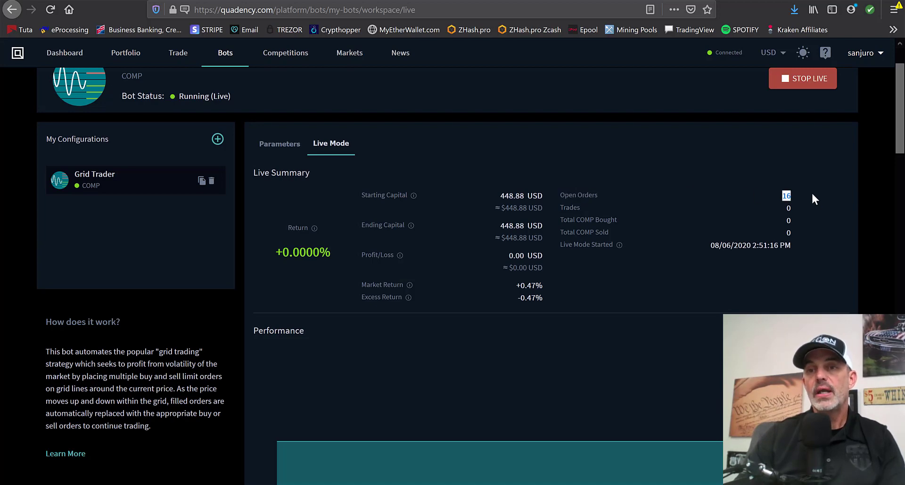
{"action": "left_click", "coordinate": [750, 204]}
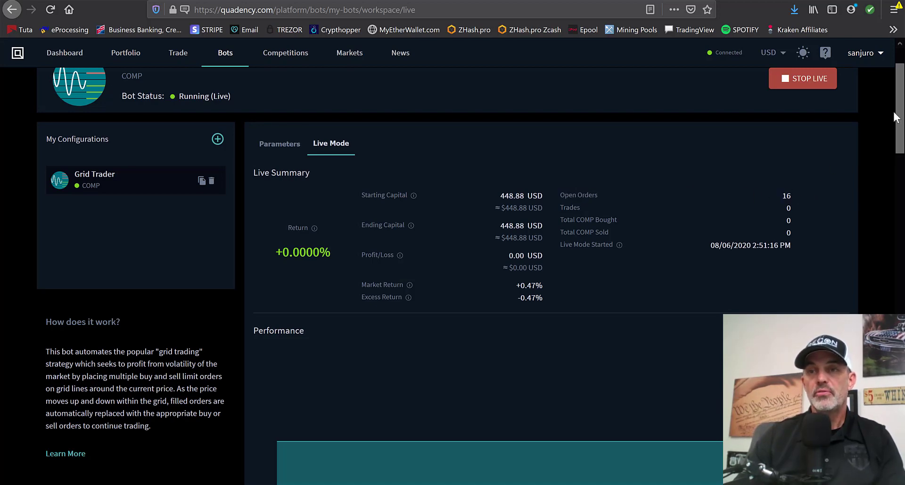
{"action": "left_click_drag", "start_coordinate": [894, 111], "coordinate": [889, 201]}
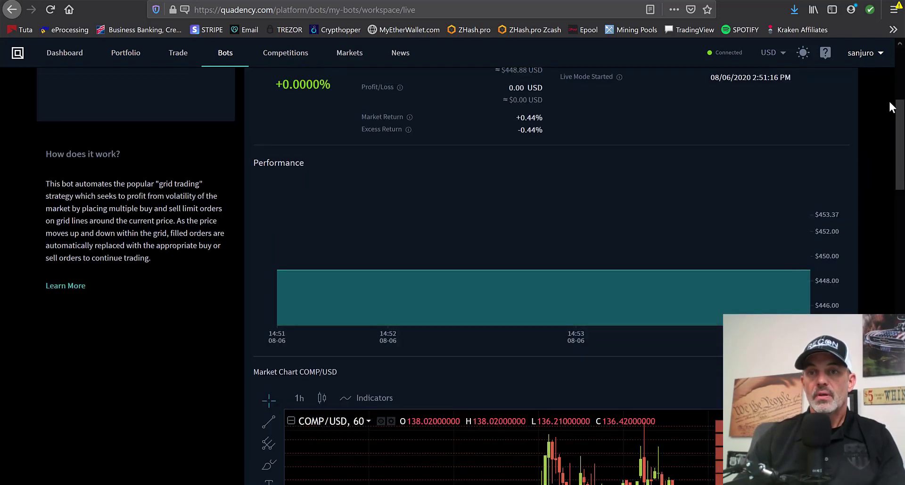
{"action": "left_click_drag", "start_coordinate": [894, 208], "coordinate": [887, 97]}
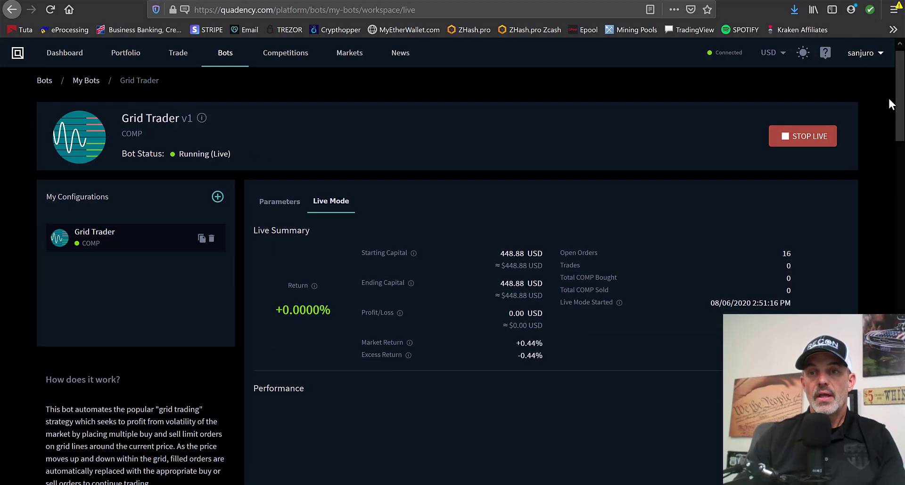
{"action": "scroll", "coordinate": [864, 156], "scroll_direction": "down", "scroll_amount": 1}
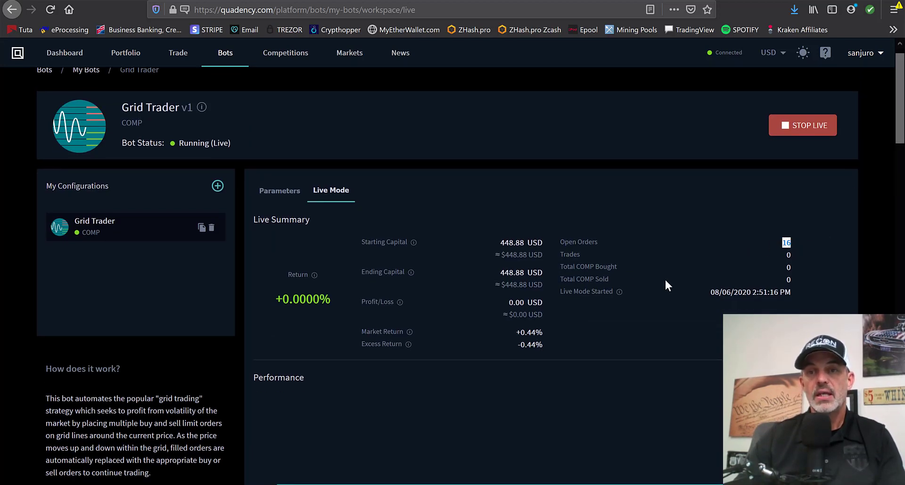
{"action": "scroll", "coordinate": [610, 335], "scroll_direction": "down", "scroll_amount": 10}
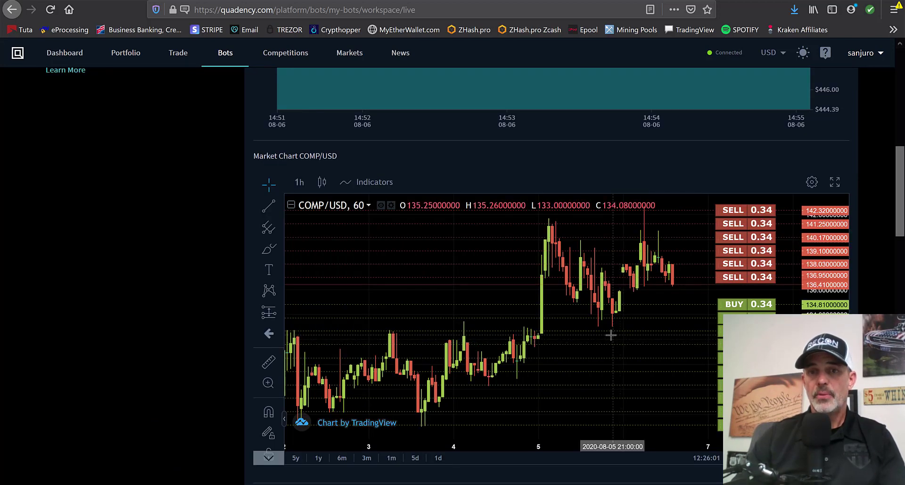